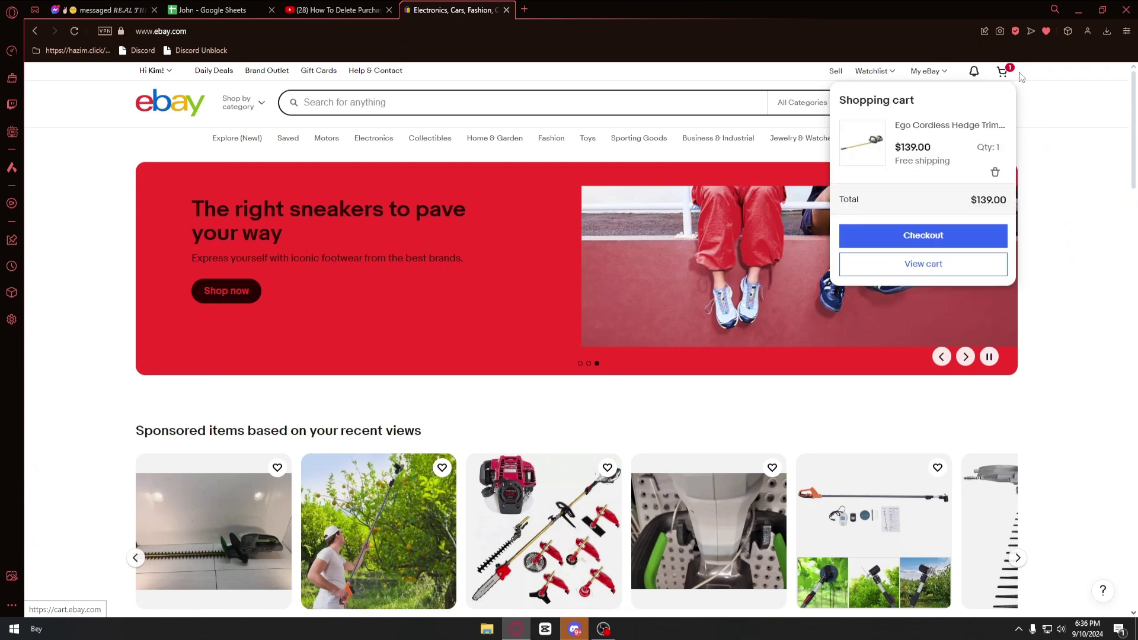
Open the full shopping cart page showing the $139.00 refurbished Ego hedge trimmer.
click(1002, 71)
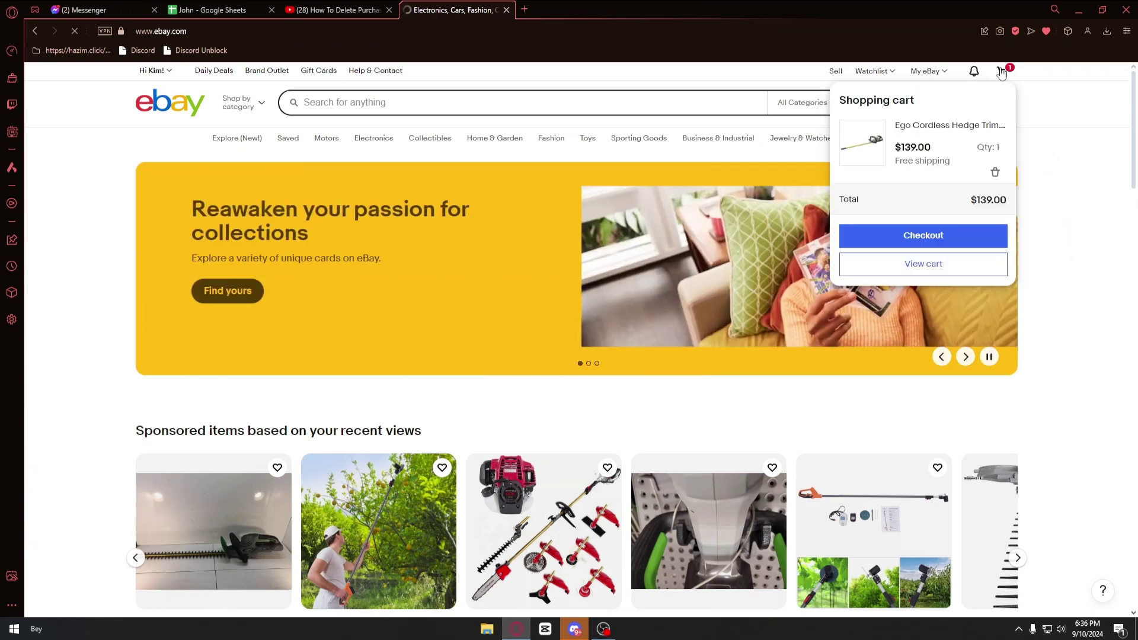